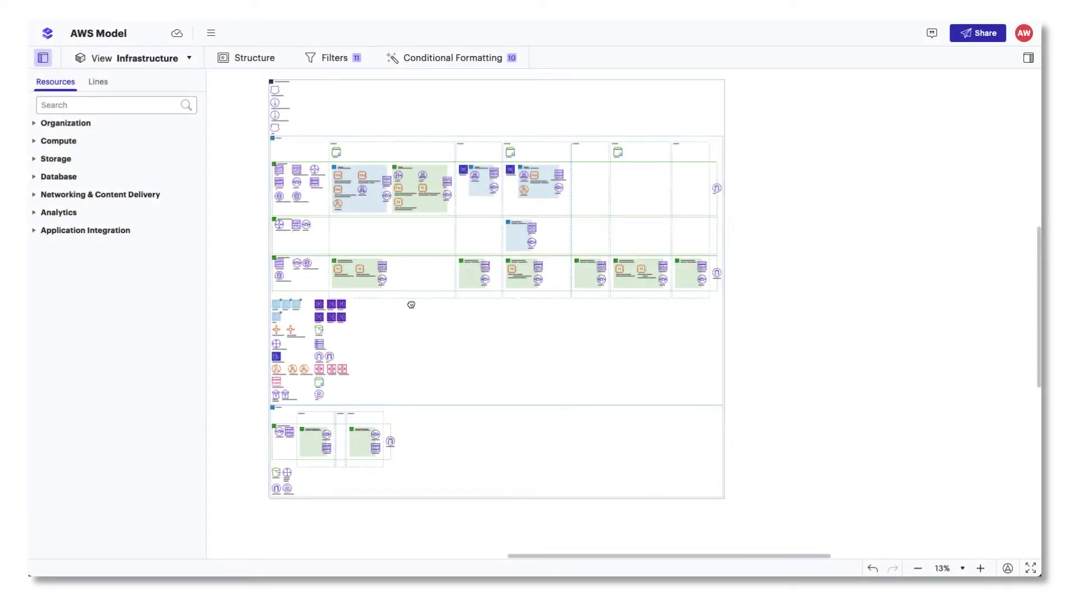
Pan across the Infrastructure diagram to inspect its other rows
left_click_drag(412, 305, 458, 376)
scroll(426, 249, "up", 3)
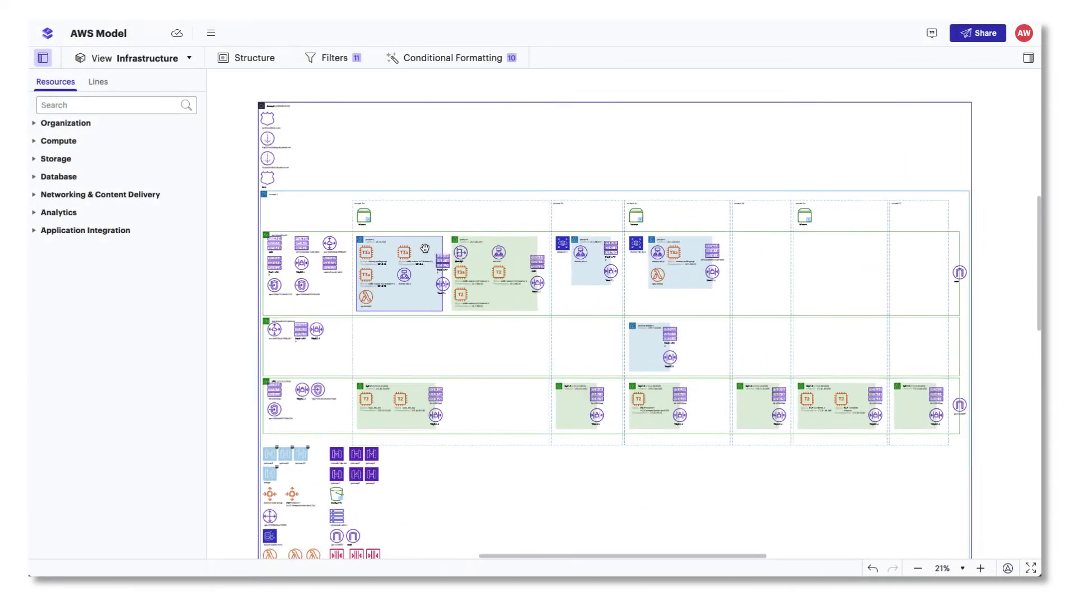
scroll(425, 249, "up", 2)
scroll(516, 440, "up", 3)
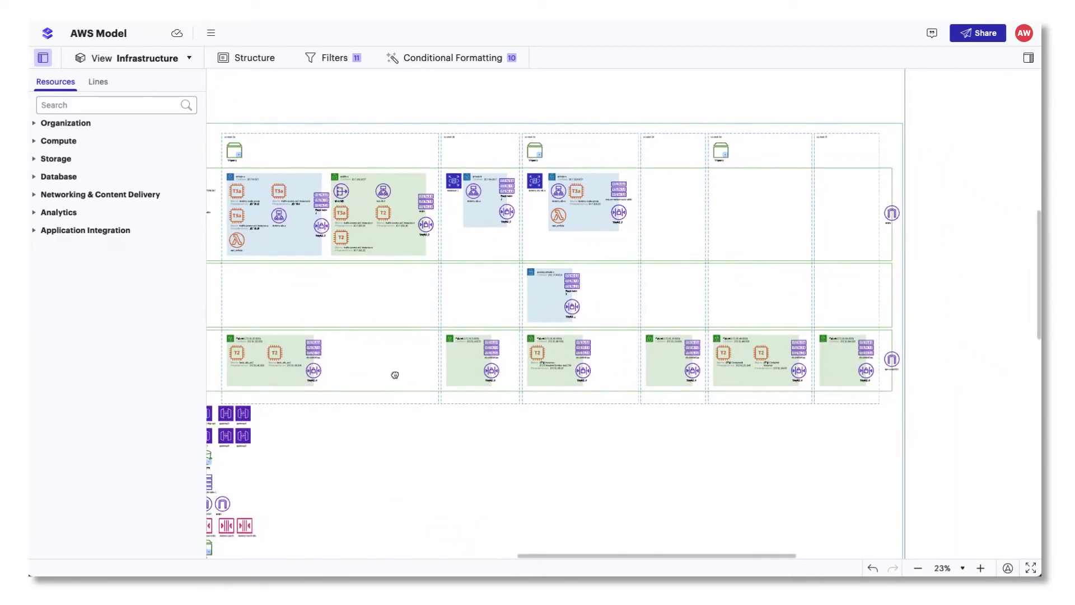
left_click_drag(462, 384, 392, 376)
mouse_move(420, 488)
left_mouse_down()
mouse_move(557, 356)
mouse_move(579, 348)
left_mouse_up()
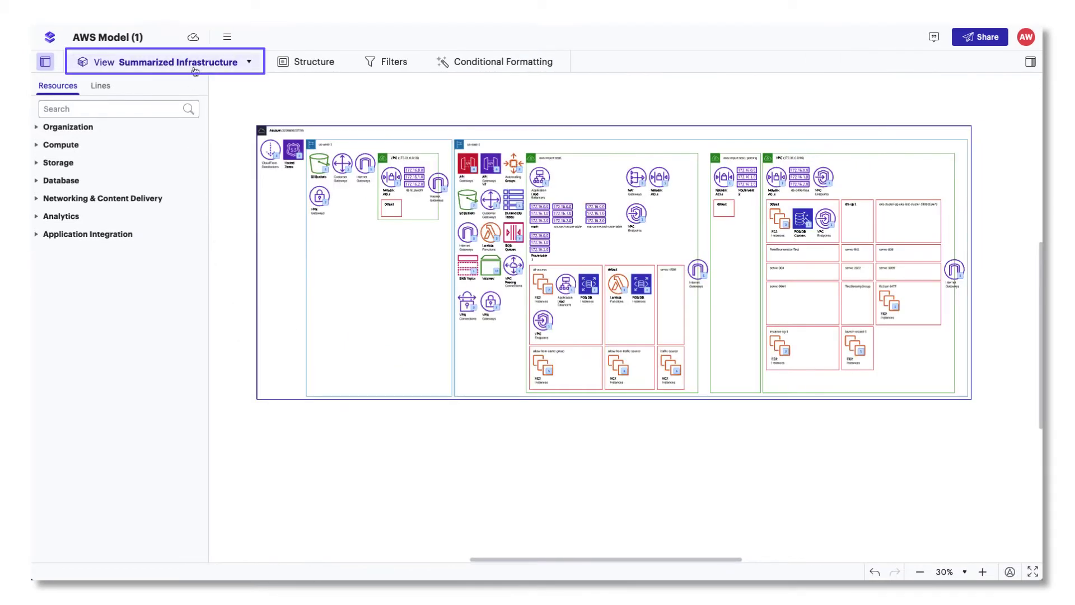
Create and save a new view from the Infrastructure template
left_click(194, 66)
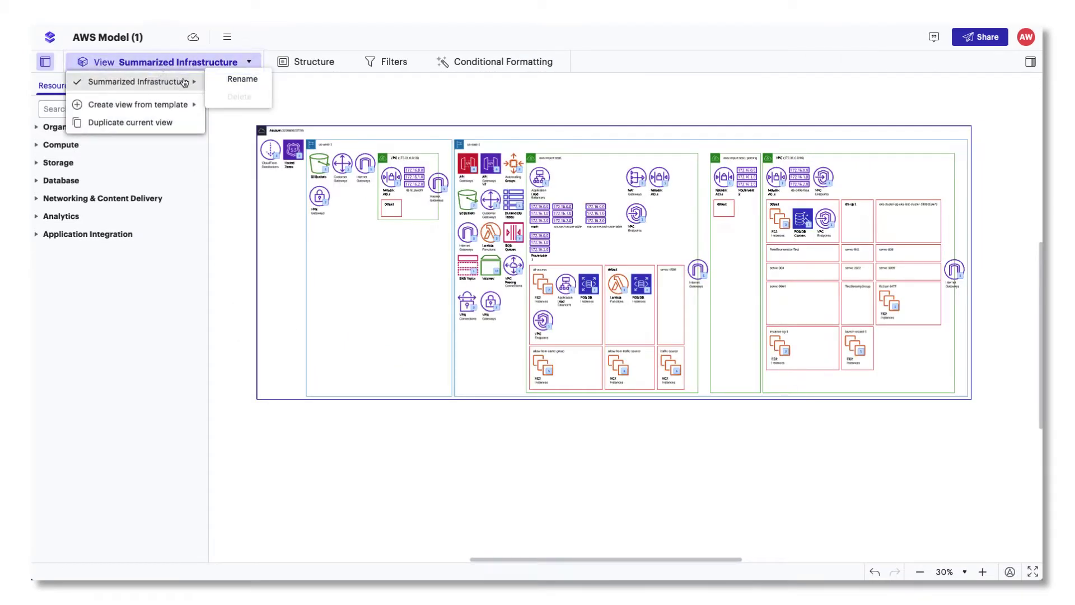
mouse_move(137, 105)
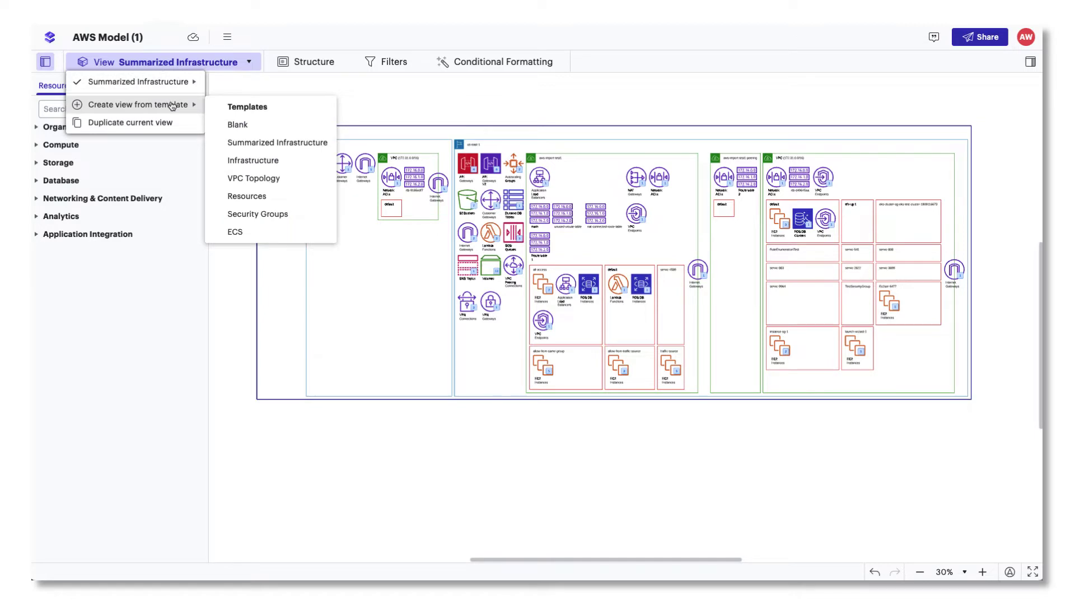
left_click(263, 162)
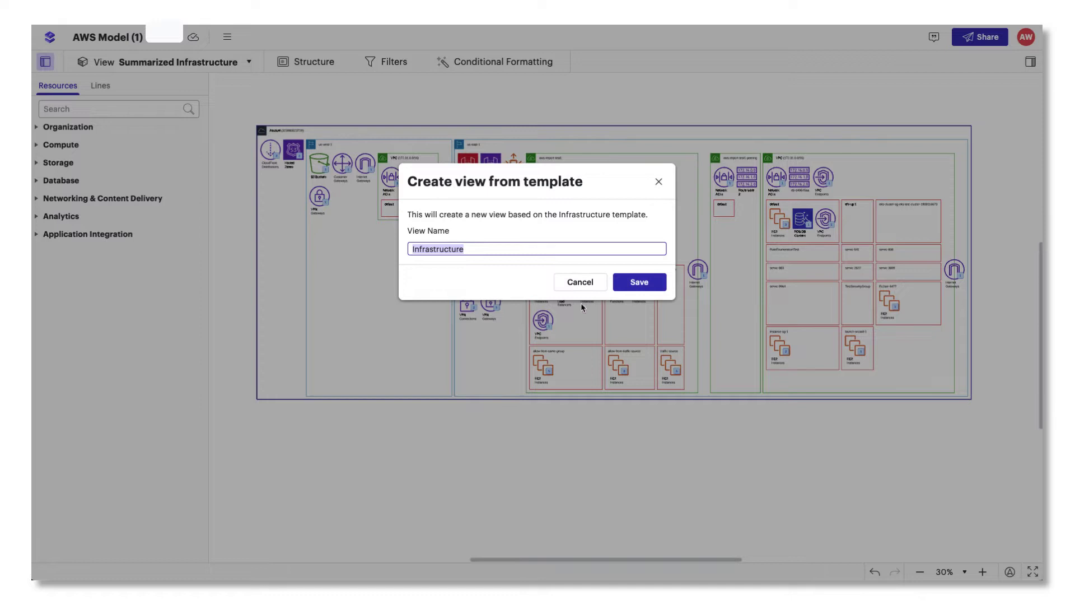
left_click(640, 284)
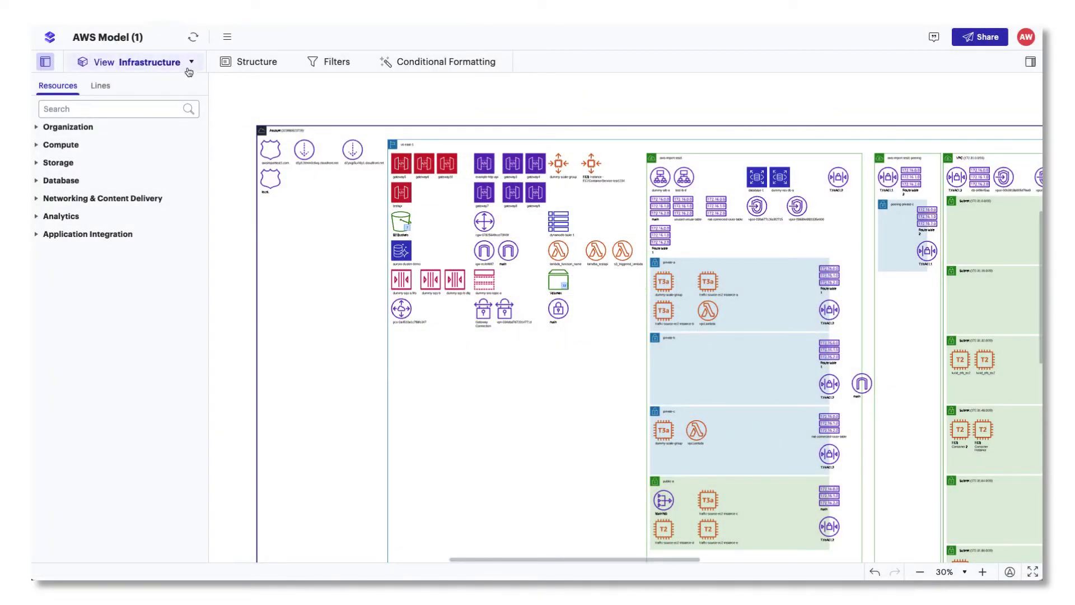
Create and save a new view from the Resources template
left_click(190, 62)
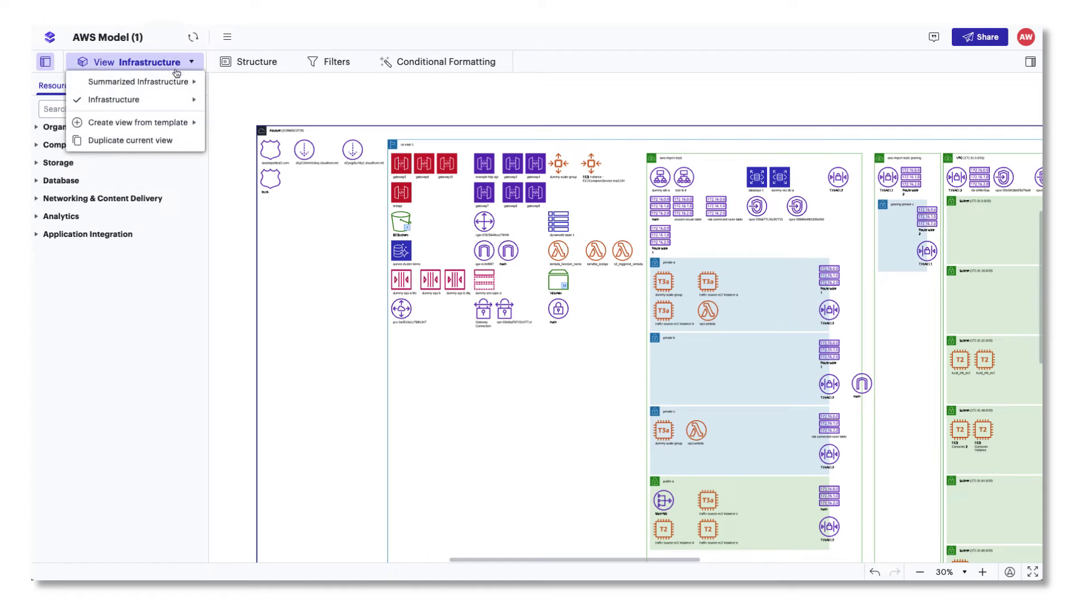
mouse_move(139, 81)
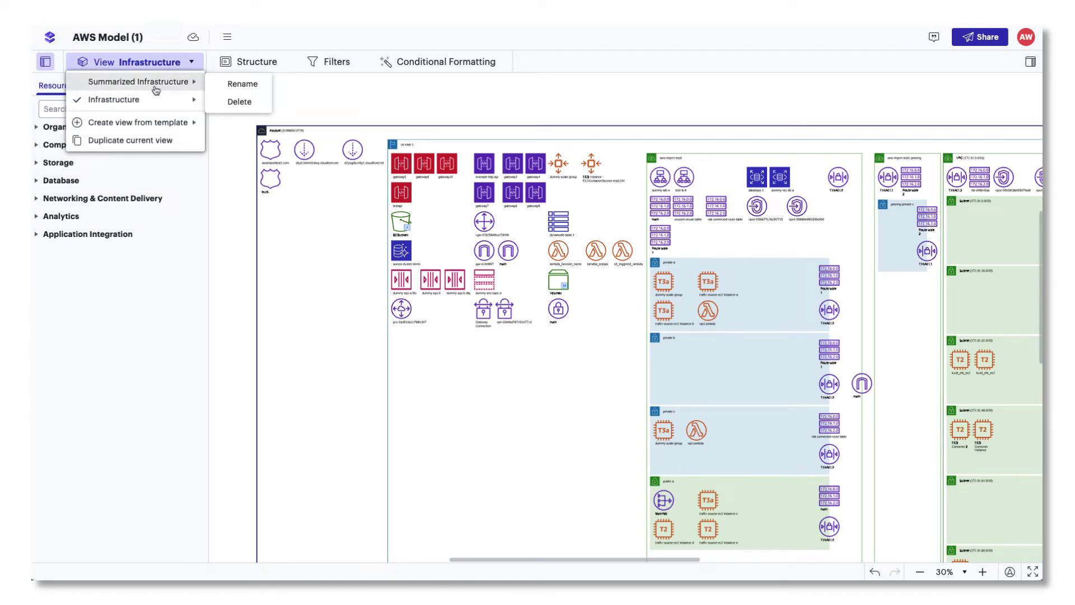
left_click(252, 165)
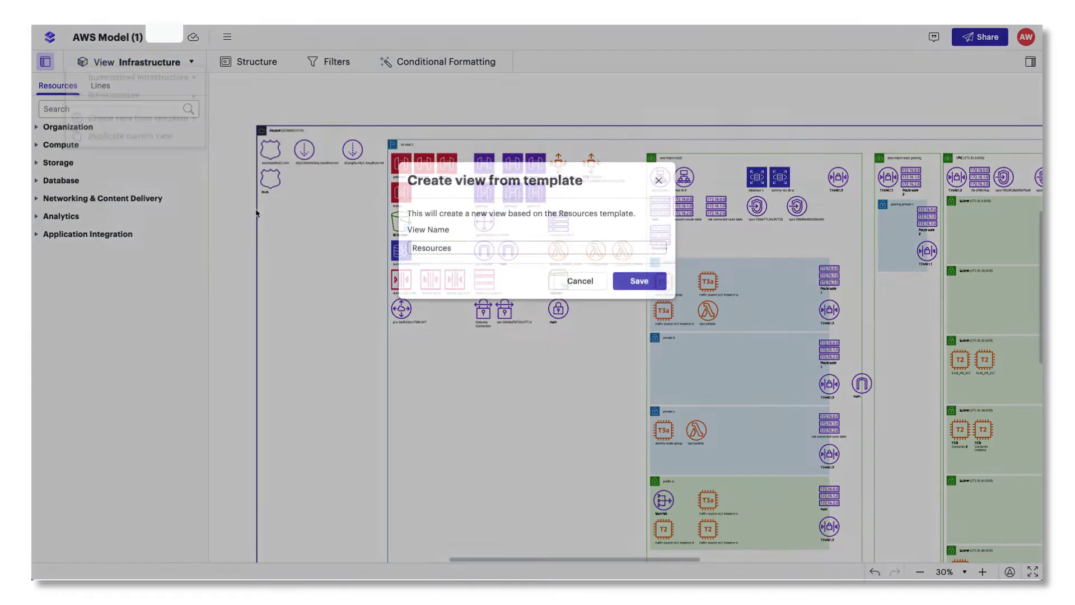
left_click(648, 283)
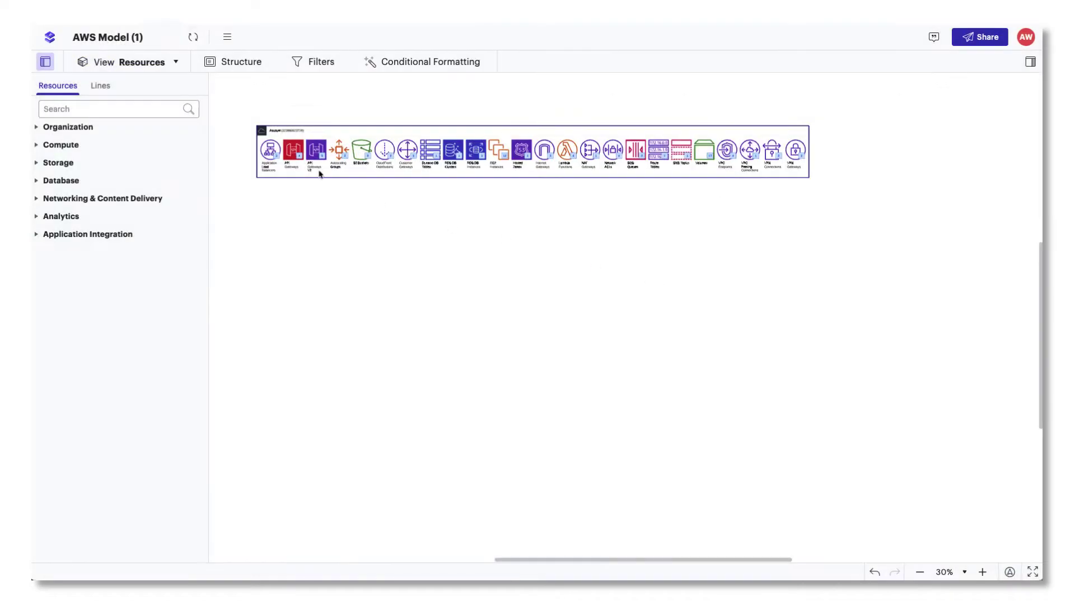
Create and save a new view from the Security Groups template
left_click(175, 62)
mouse_move(139, 141)
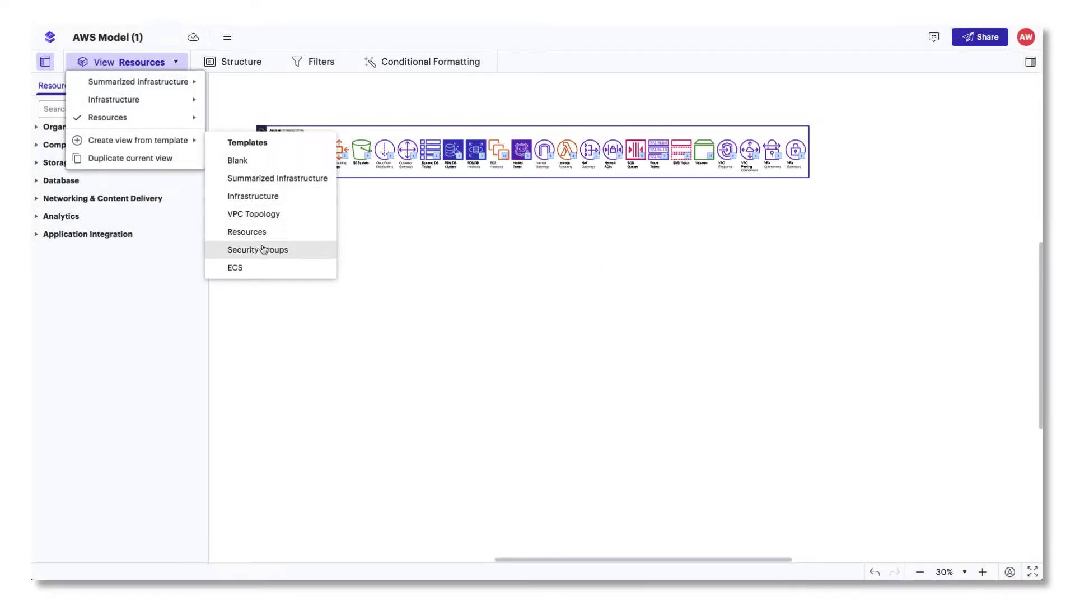
left_click(257, 249)
left_click(639, 281)
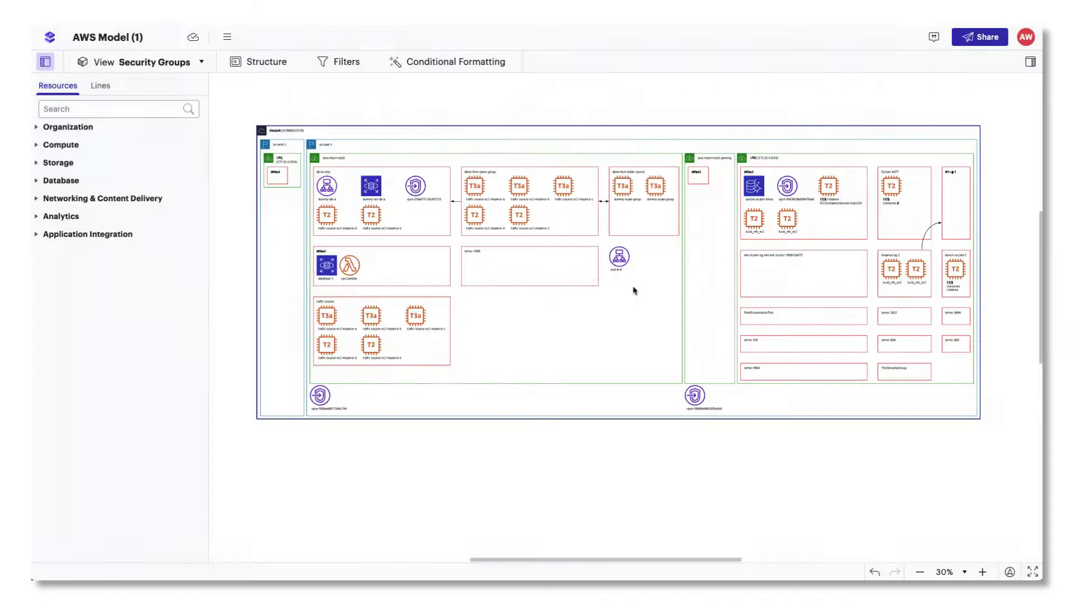
Create another Infrastructure-template view and save it as 'Infrastructure - Prod'
left_click(195, 66)
mouse_move(138, 158)
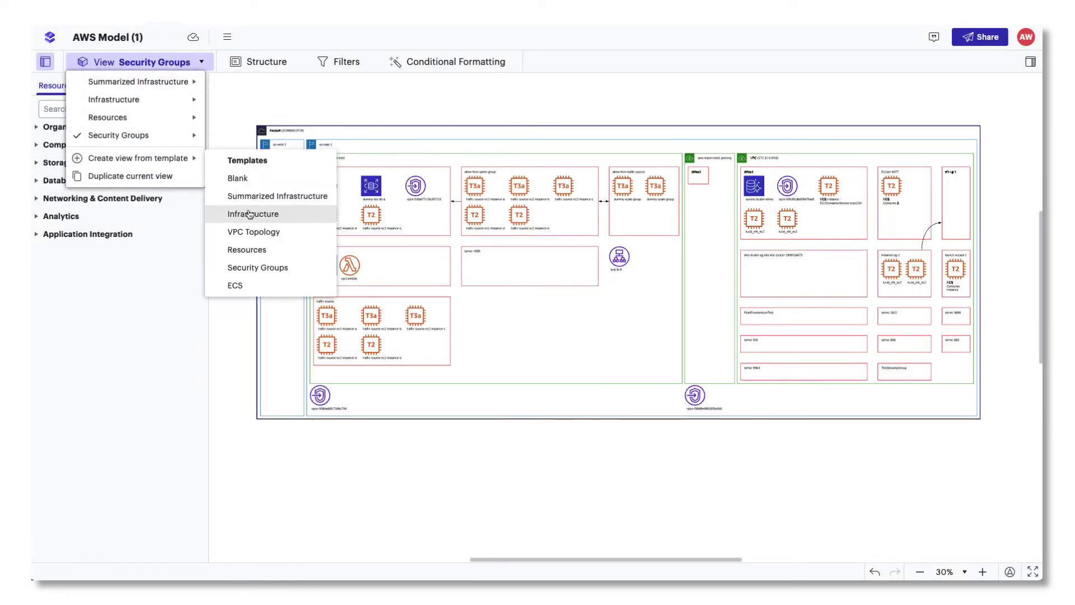
left_click(251, 214)
type("Infrastructure - Prod")
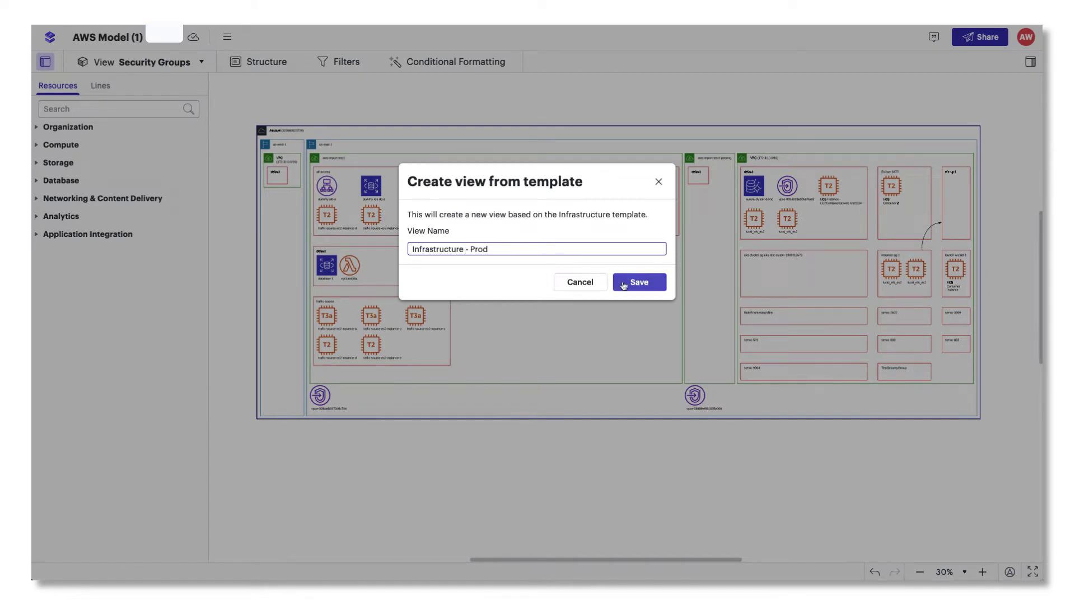
left_click(639, 281)
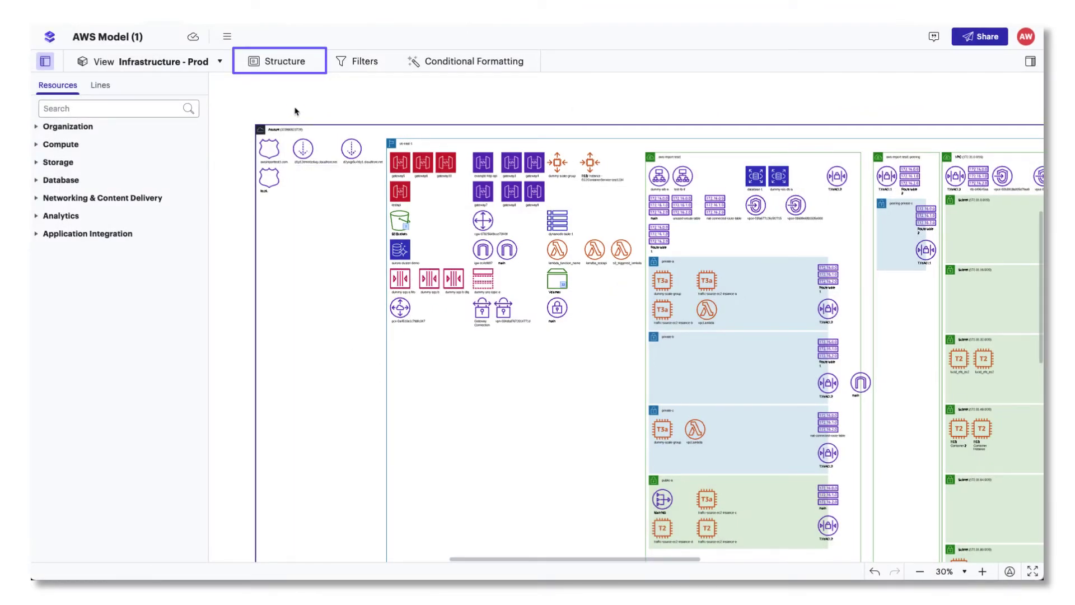
Add an Availability Zones grouping level and swap it so VPCs sit above zones
left_click(285, 61)
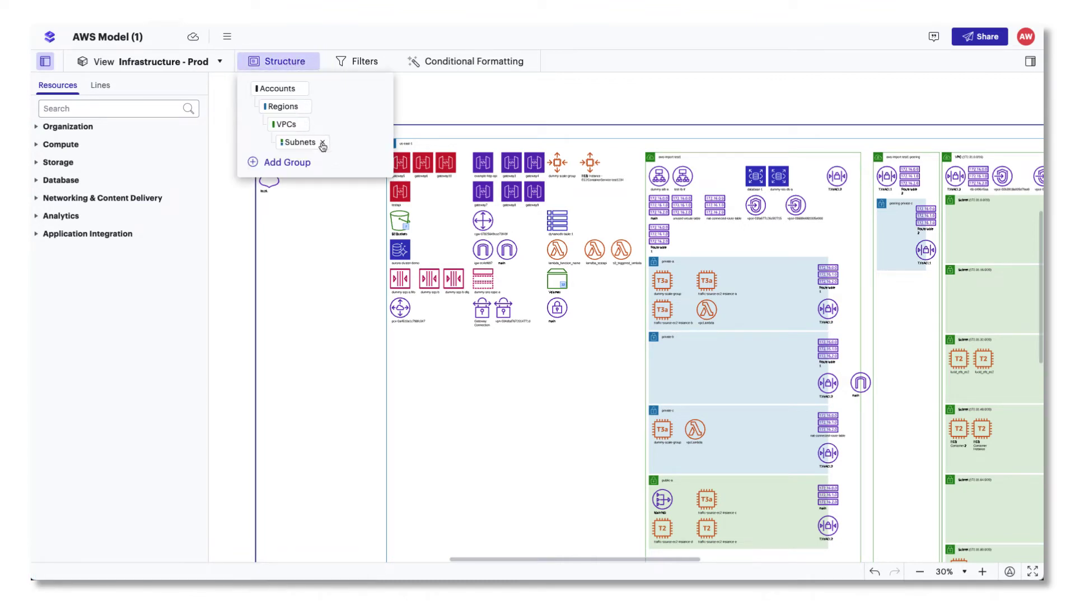
left_click(287, 162)
left_click(287, 184)
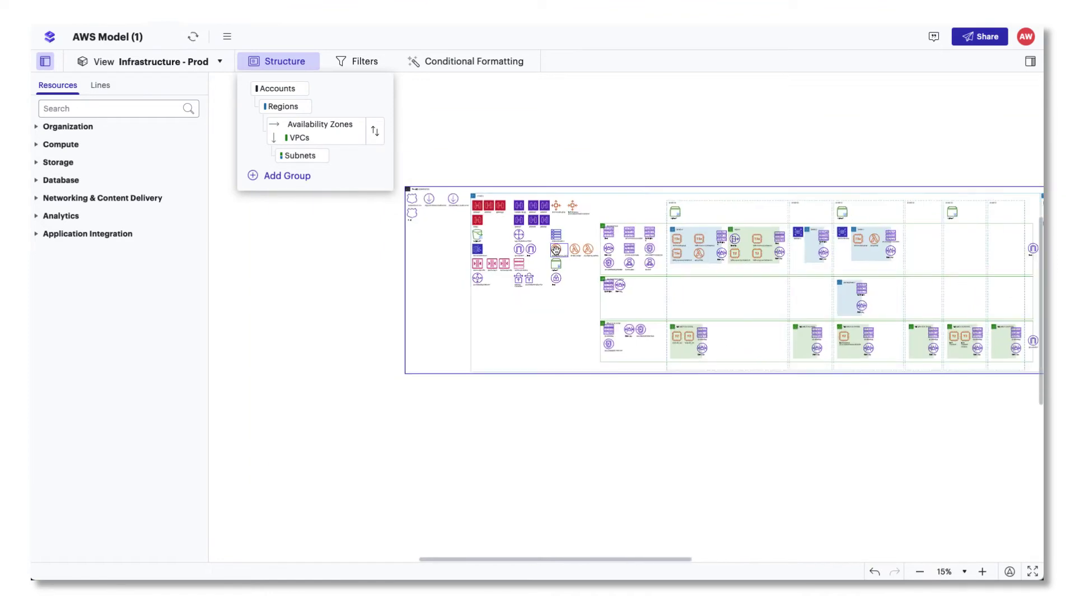
left_click(285, 61)
left_click(374, 131)
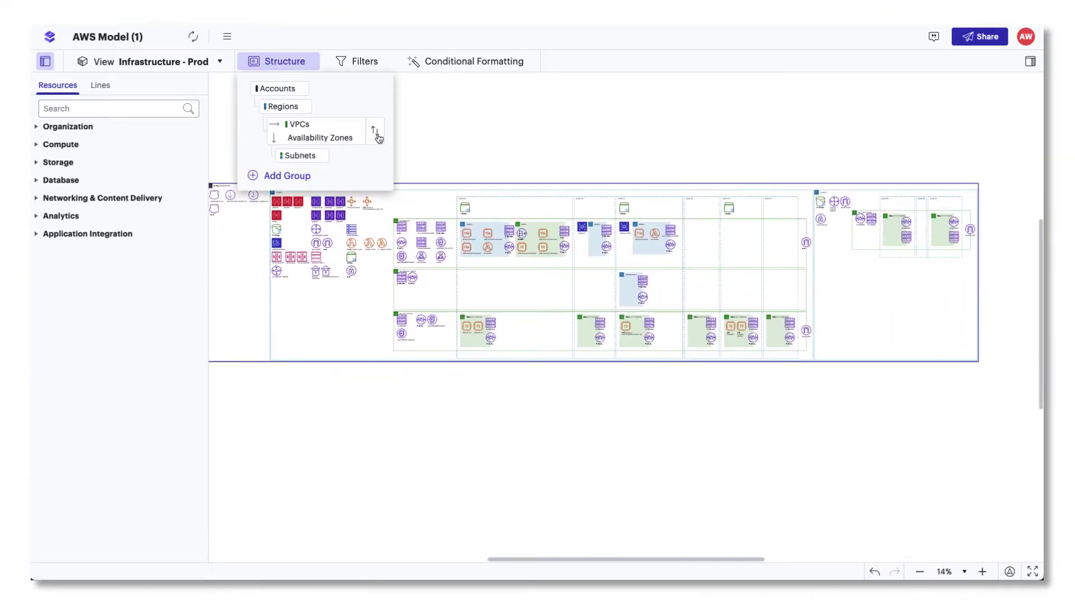
left_click(369, 420)
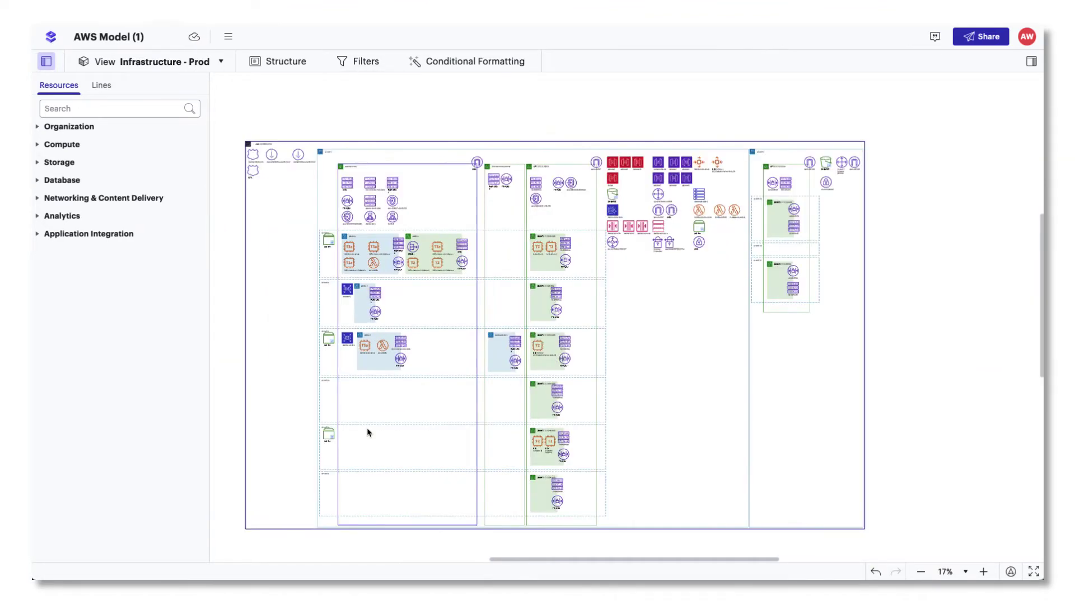
left_click(49, 107)
type("Lam")
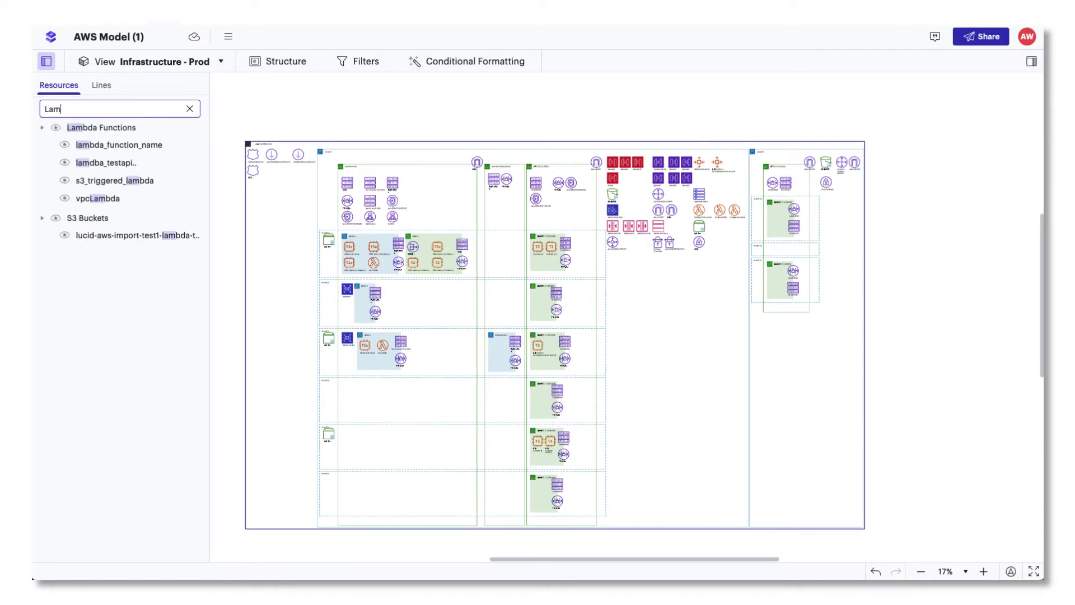
left_click(56, 127)
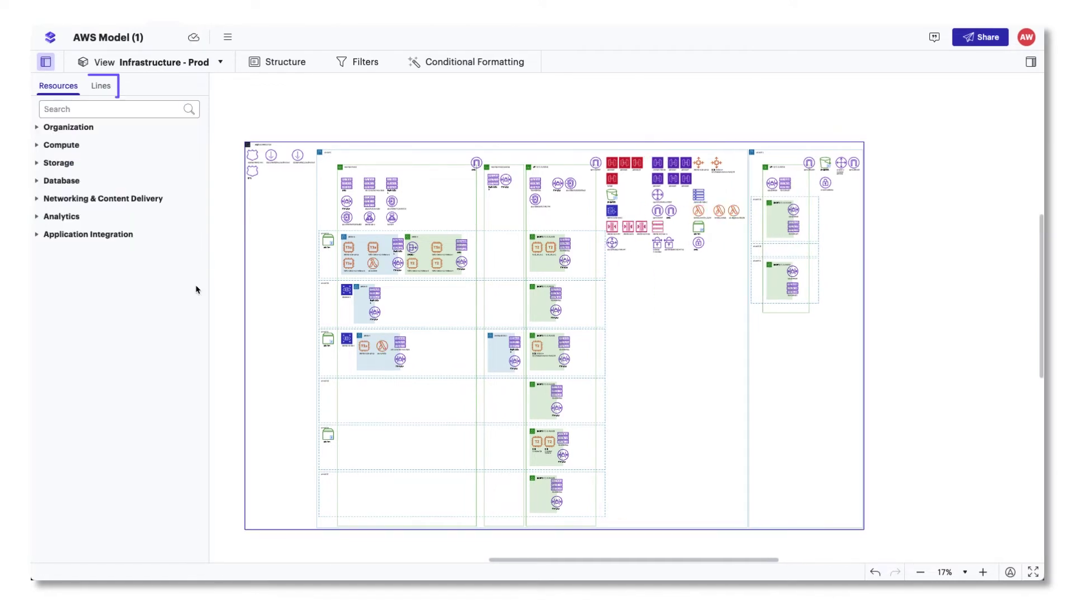
Enable the ALB-to-EC2 and RouteTables-to-InternetGateways connection lines
left_click(102, 86)
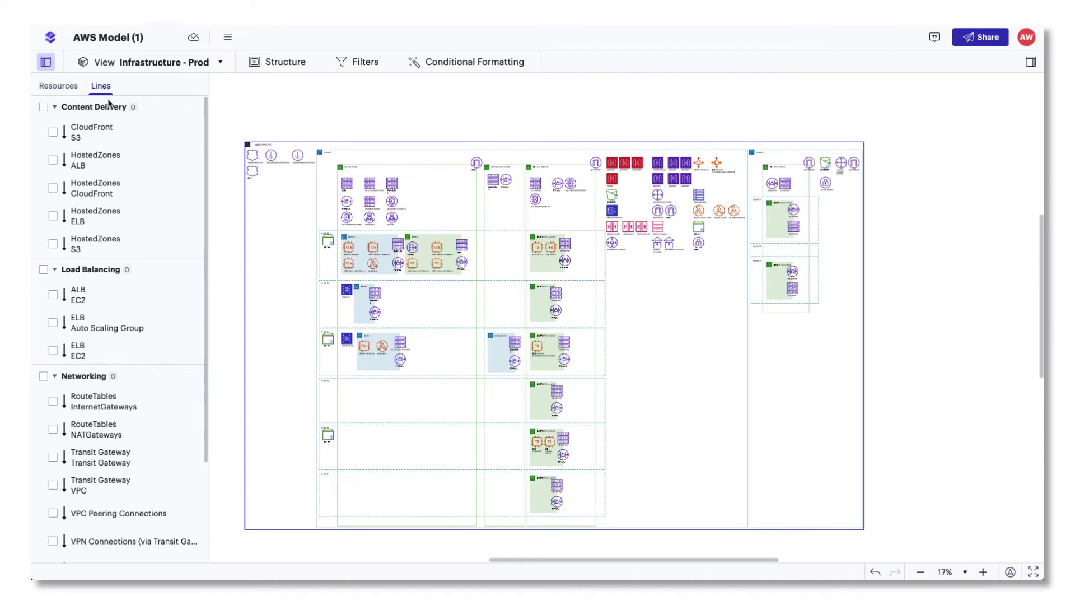
mouse_move(118, 294)
left_click(52, 295)
left_click(54, 401)
Style the route-table-to-internet-gateway lines red and dashed
left_click(191, 402)
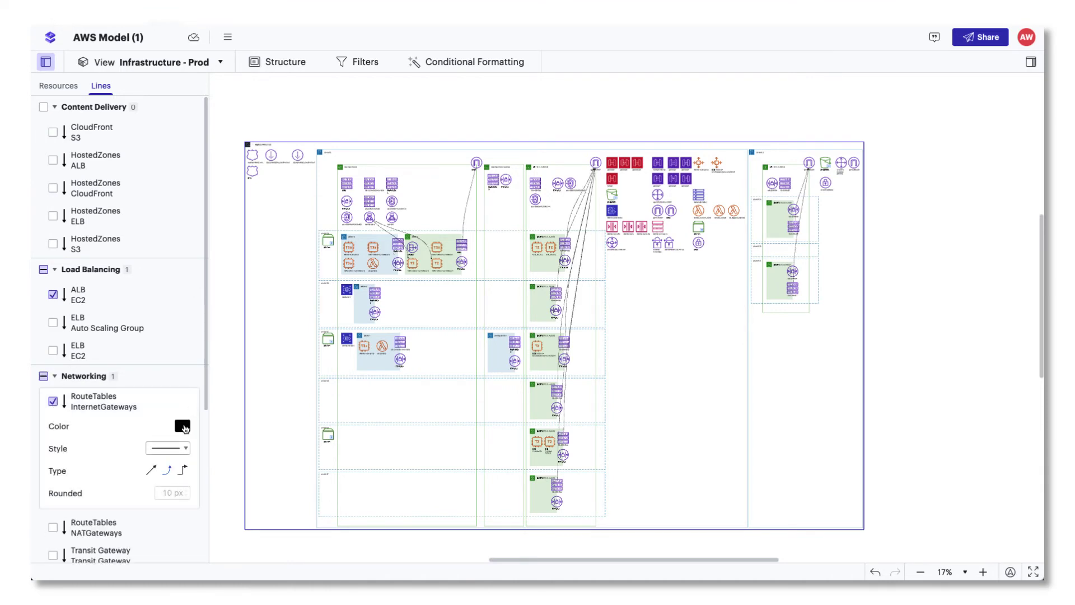
left_click(184, 426)
left_click(123, 470)
left_click(178, 448)
left_click(171, 479)
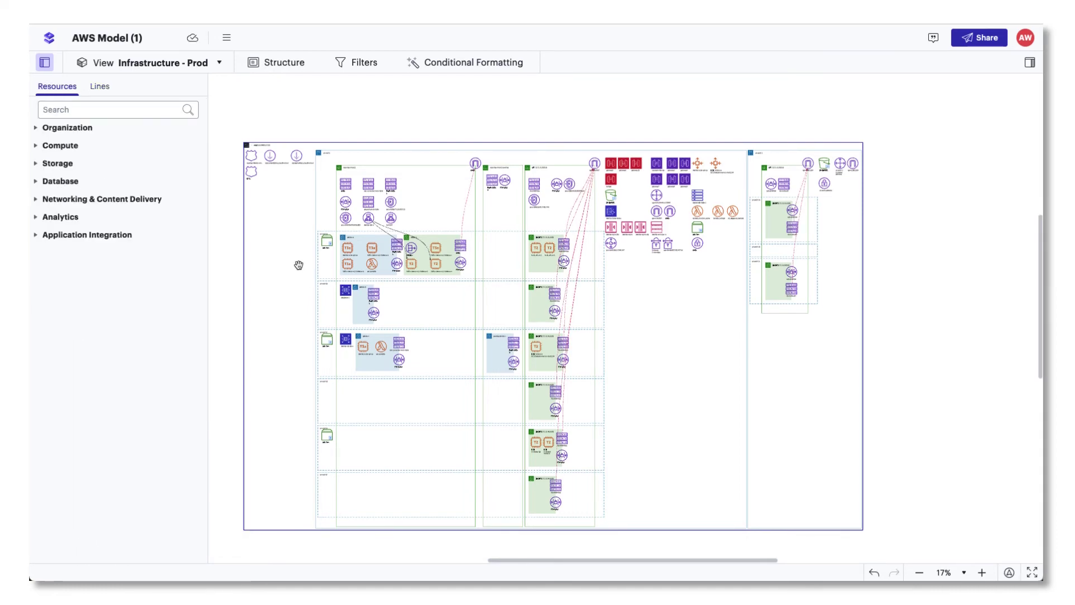
scroll(298, 265, "up", 3)
mouse_move(306, 328)
left_mouse_down()
mouse_move(546, 411)
mouse_move(550, 369)
mouse_move(469, 369)
left_mouse_up()
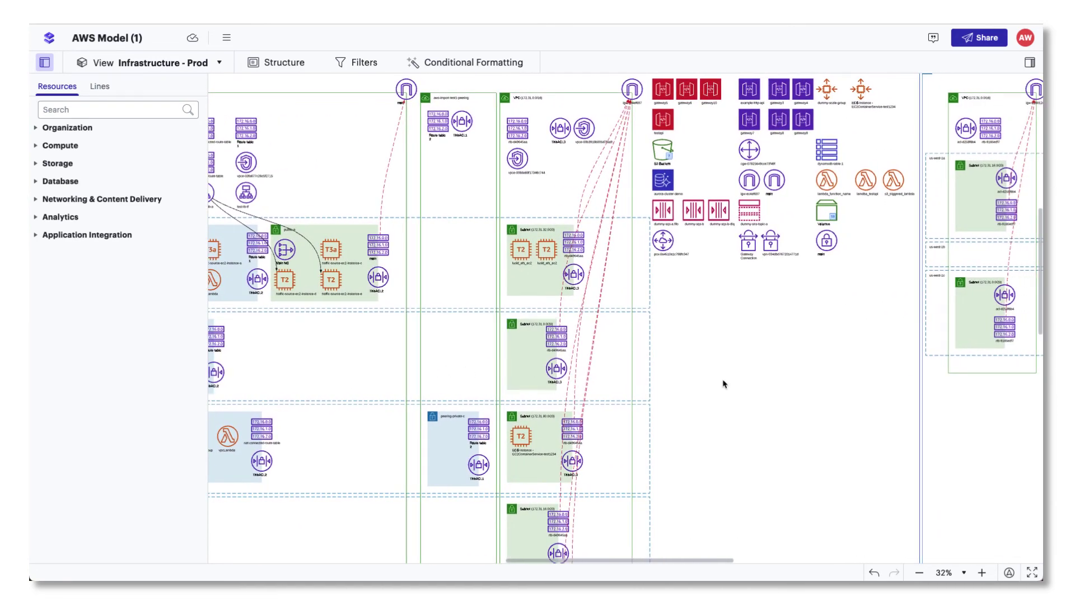
left_click_drag(714, 483, 682, 393)
scroll(682, 393, "down", 8)
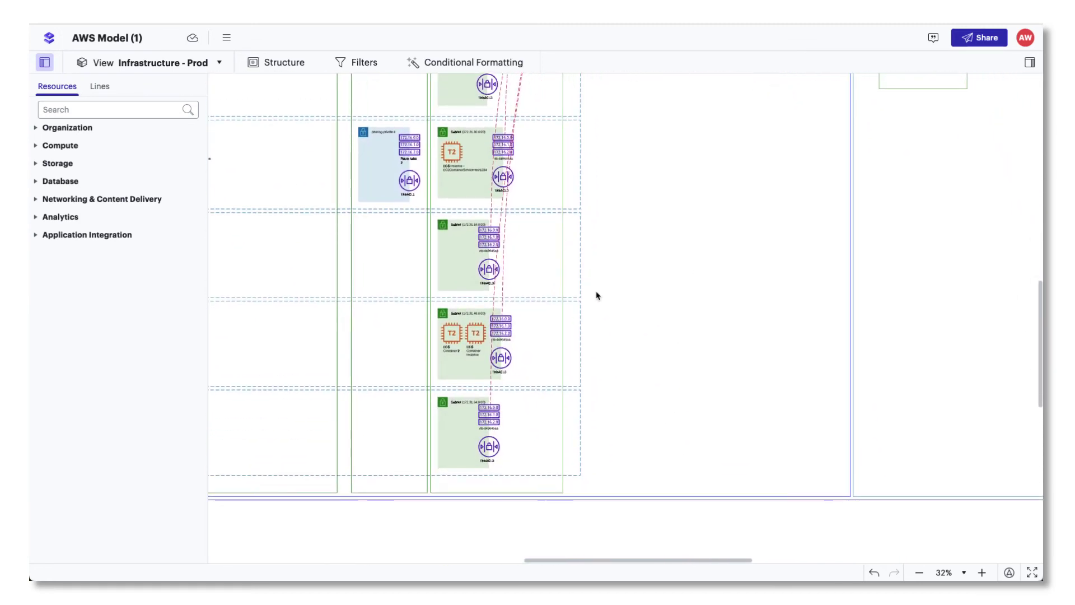
scroll(598, 299, "down", 5)
scroll(598, 299, "down", 5)
scroll(597, 307, "down", 3)
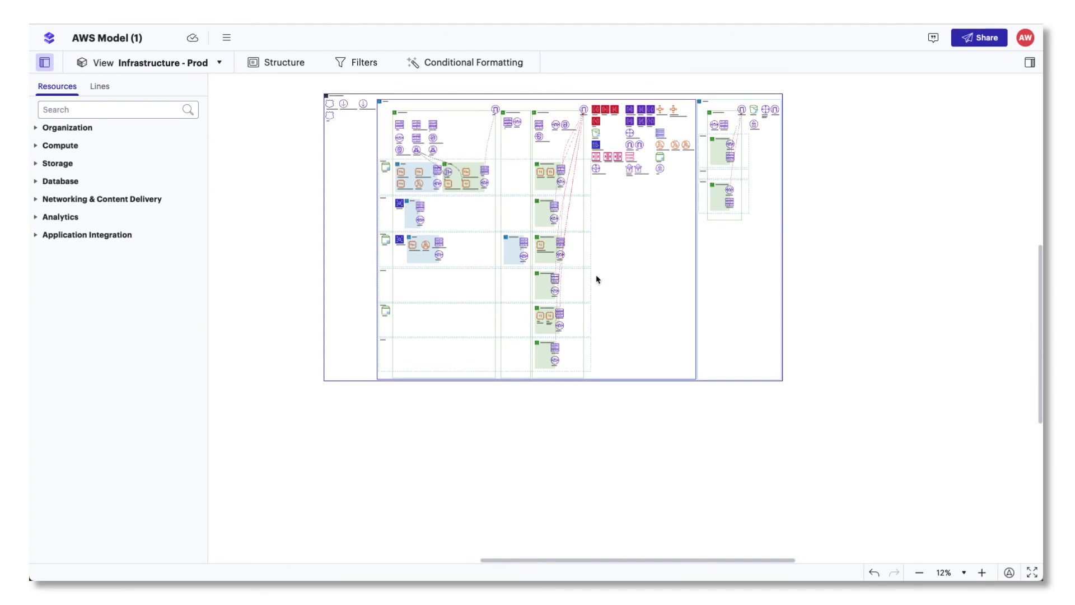
scroll(593, 311, "down", 5)
scroll(584, 323, "down", 3)
left_click(575, 336)
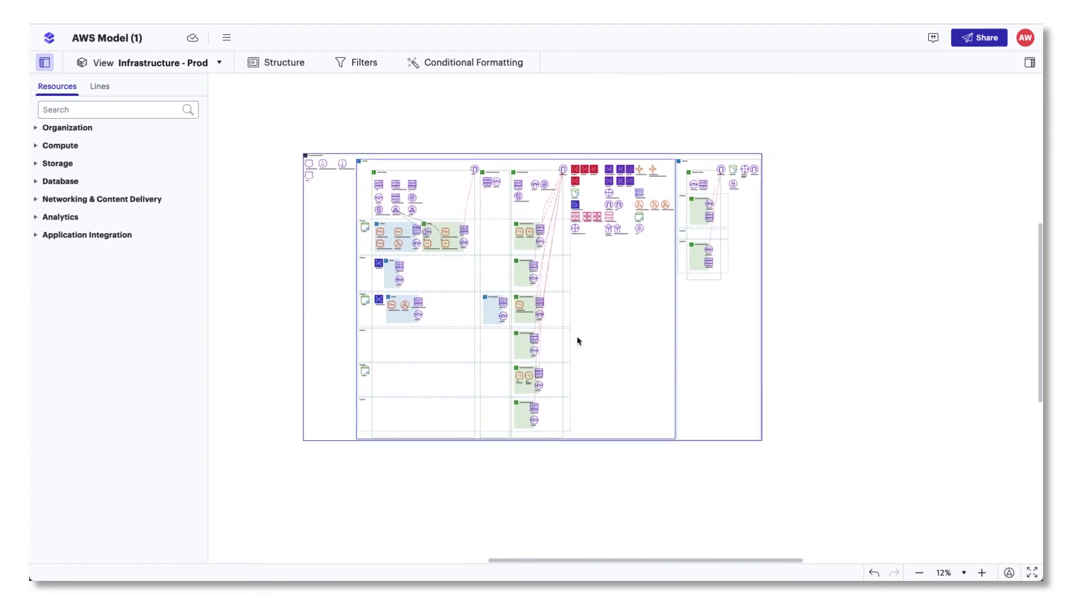